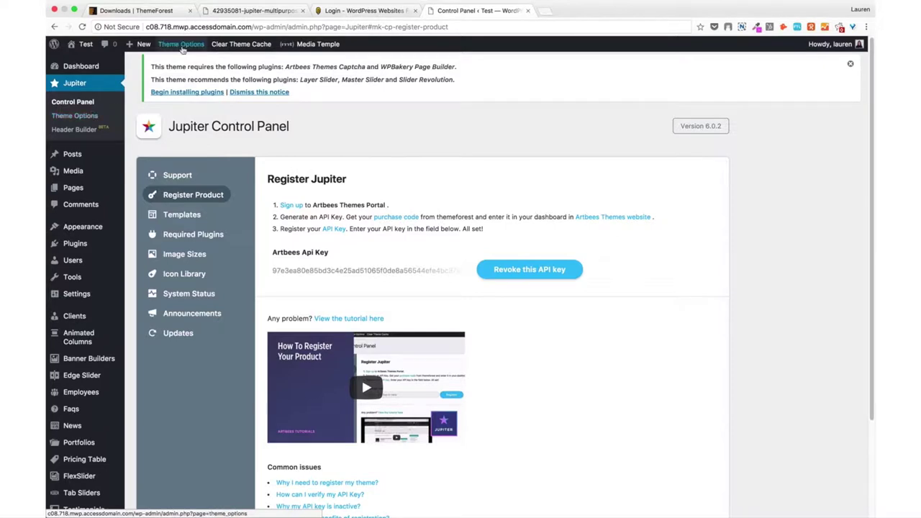
# Open Jupiter Theme Options from the admin bar, landing on Global Settings' Site Settings
pyautogui.click(181, 46)
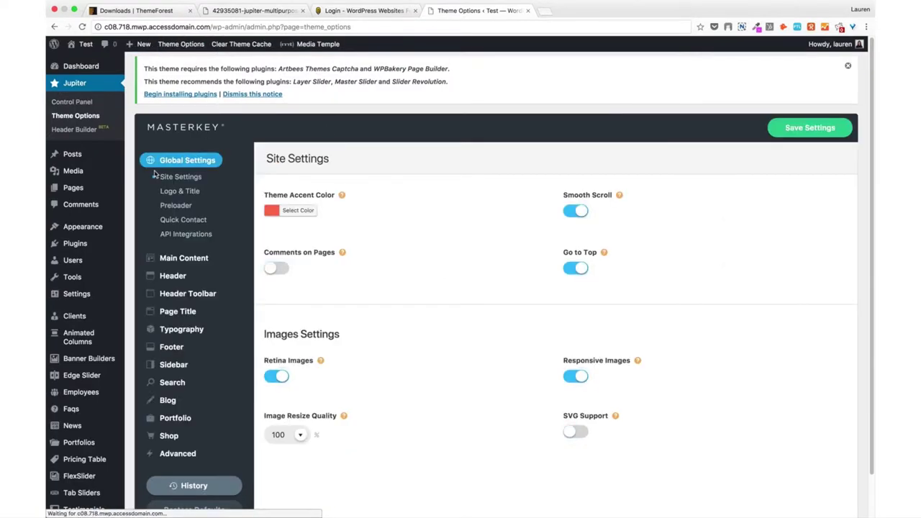
pyautogui.scroll(-2, 133, 179)
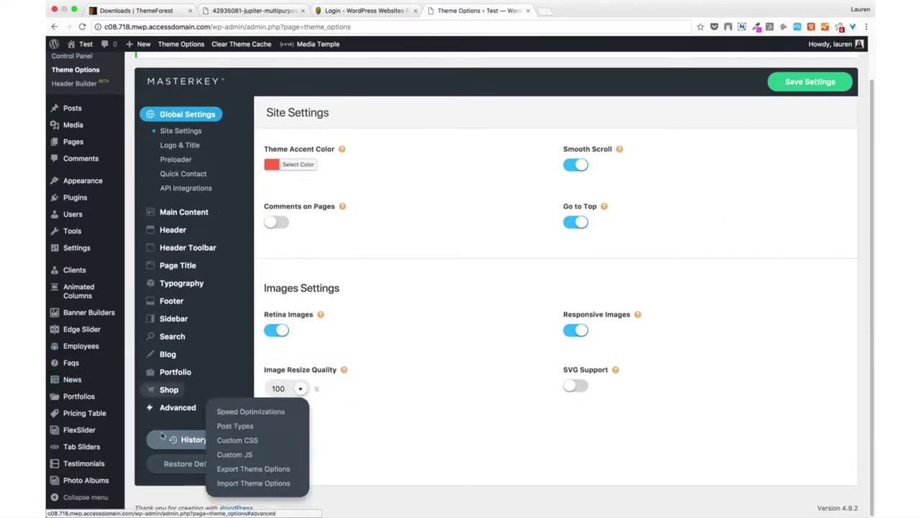
pyautogui.moveTo(205, 409)
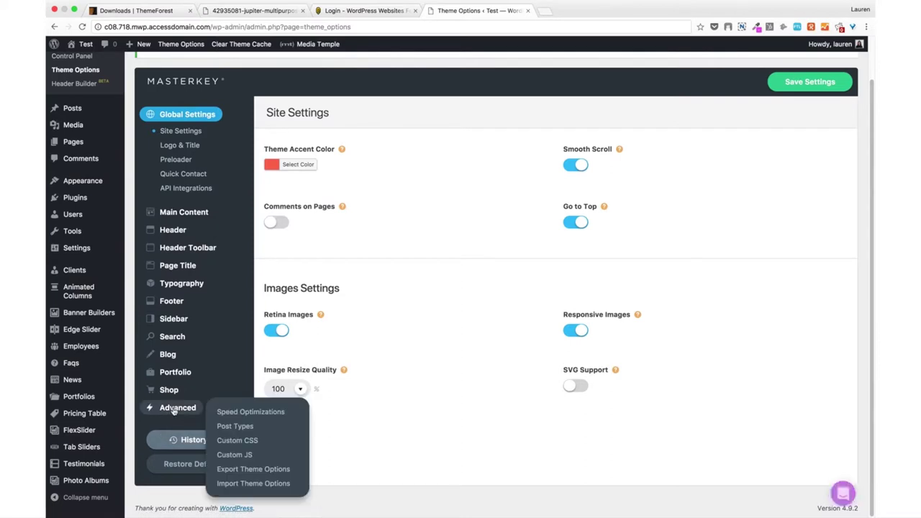
# Under Advanced > Post Types, disable Portfolio, News, Photo Album, Edge Slider, Tab Slider, Animated Columns, then save
pyautogui.click(235, 427)
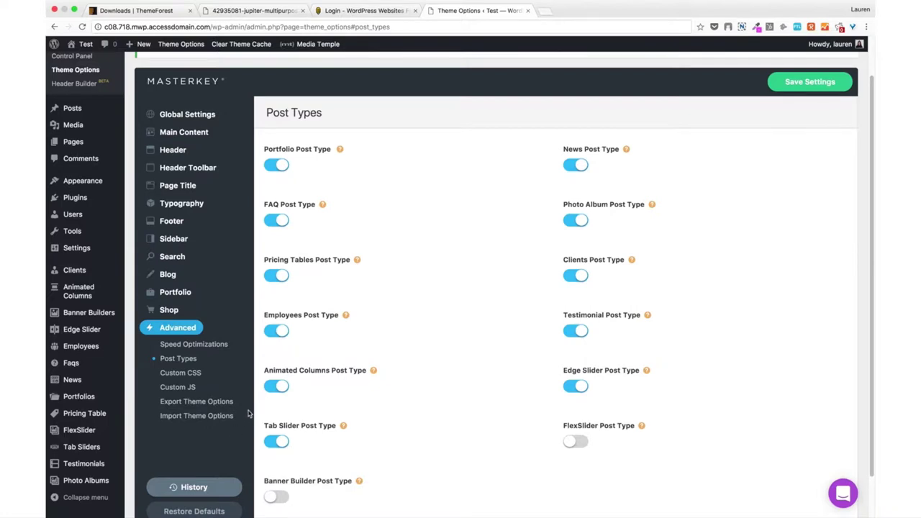
pyautogui.click(279, 166)
pyautogui.click(570, 169)
pyautogui.click(576, 221)
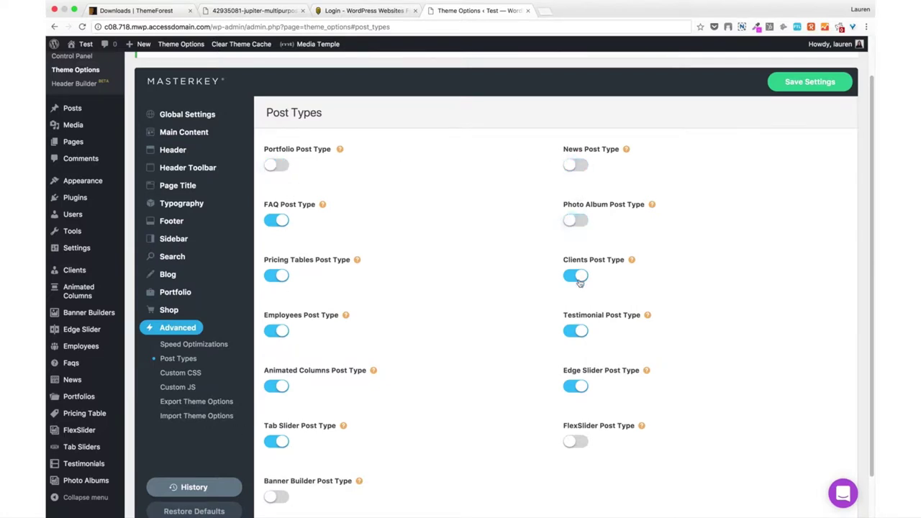
pyautogui.click(579, 387)
pyautogui.click(279, 442)
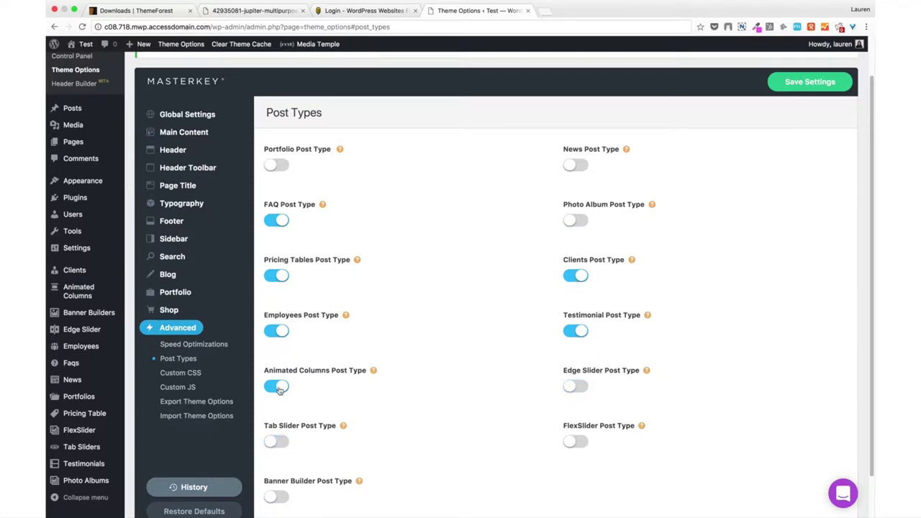
pyautogui.click(280, 387)
pyautogui.scroll(-2, 281, 281)
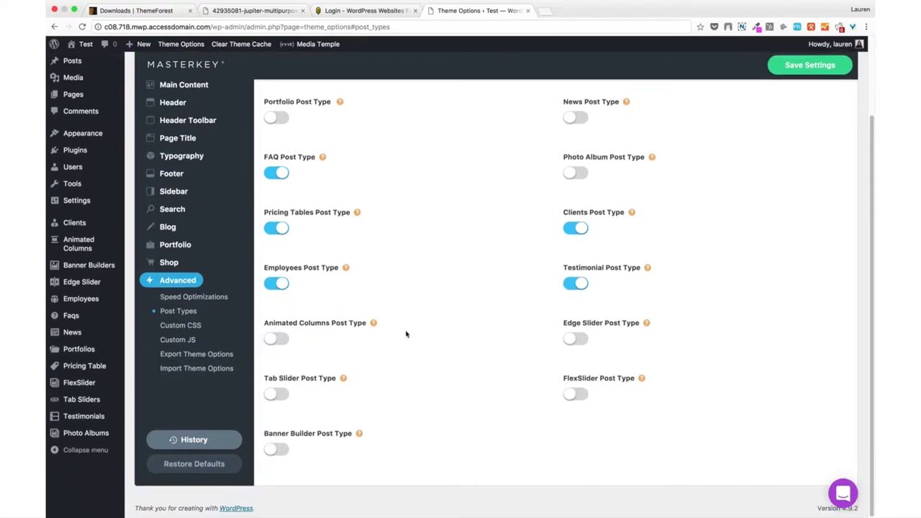
pyautogui.scroll(4, 446, 334)
pyautogui.click(795, 132)
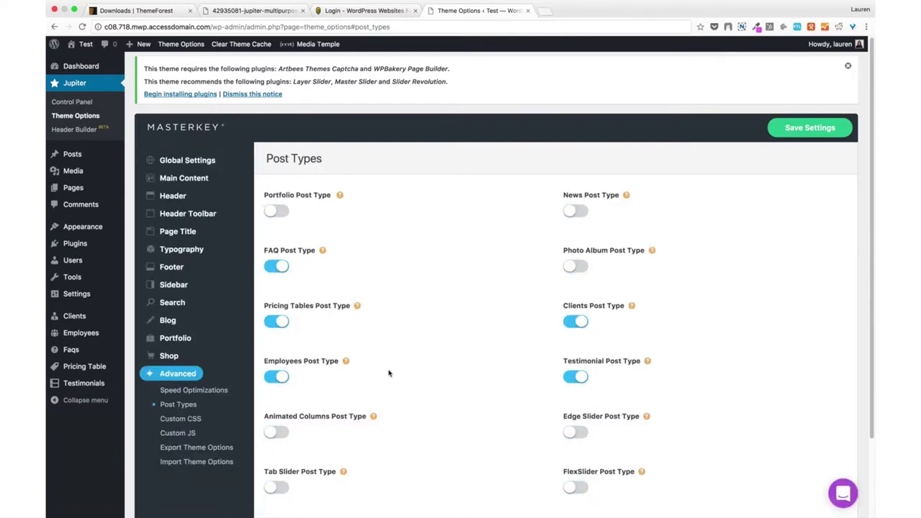
# Bulk-install the required WPBakery Page Builder and Artbees Themes Captcha plugins
pyautogui.click(205, 97)
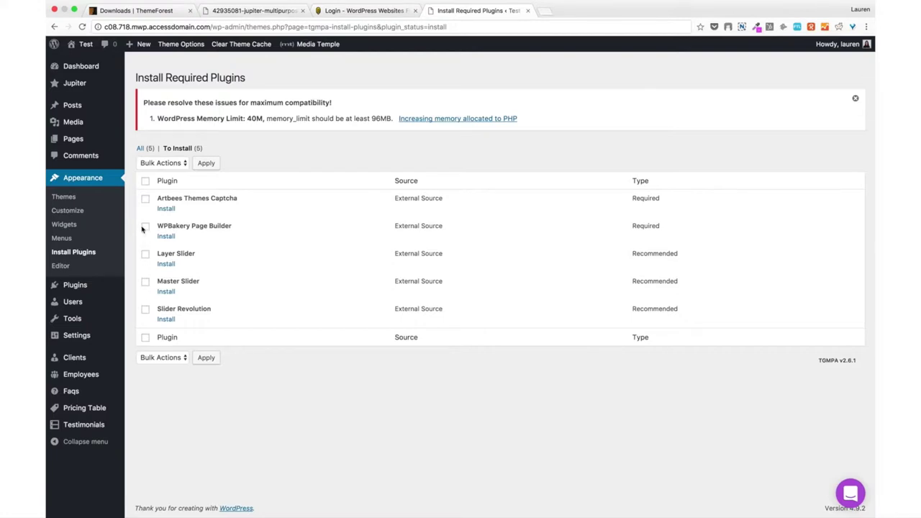
pyautogui.click(144, 226)
pyautogui.click(144, 199)
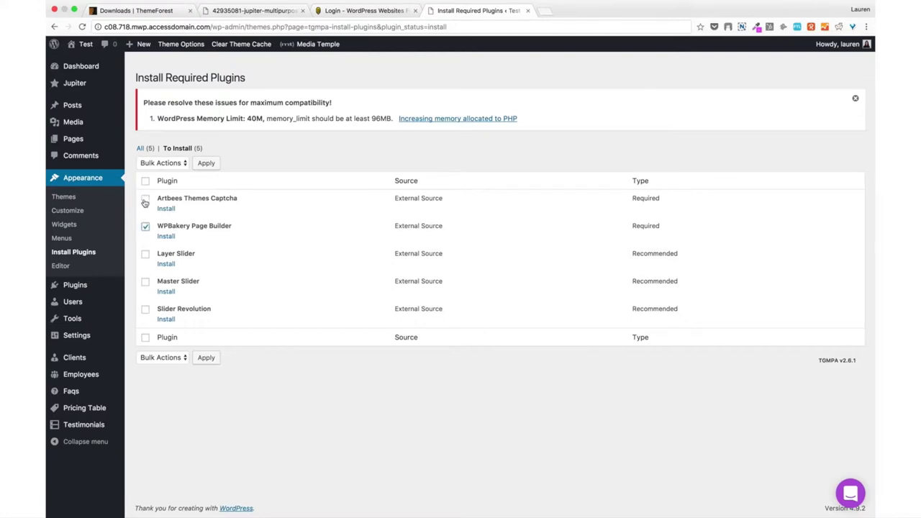
pyautogui.click(163, 163)
pyautogui.click(155, 173)
pyautogui.click(206, 163)
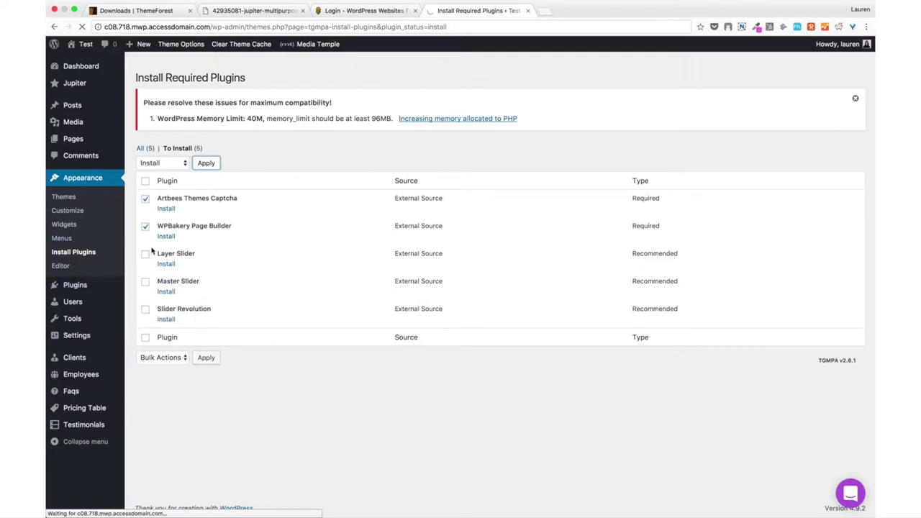
pyautogui.click(657, 4)
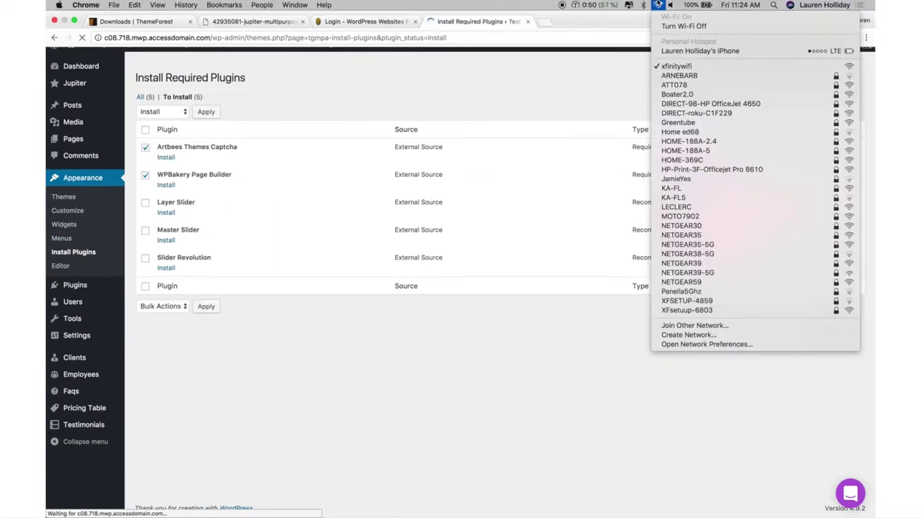
# Back in the required plugins list, bulk-activate WPBakery Page Builder and Artbees Themes Captcha
pyautogui.click(372, 198)
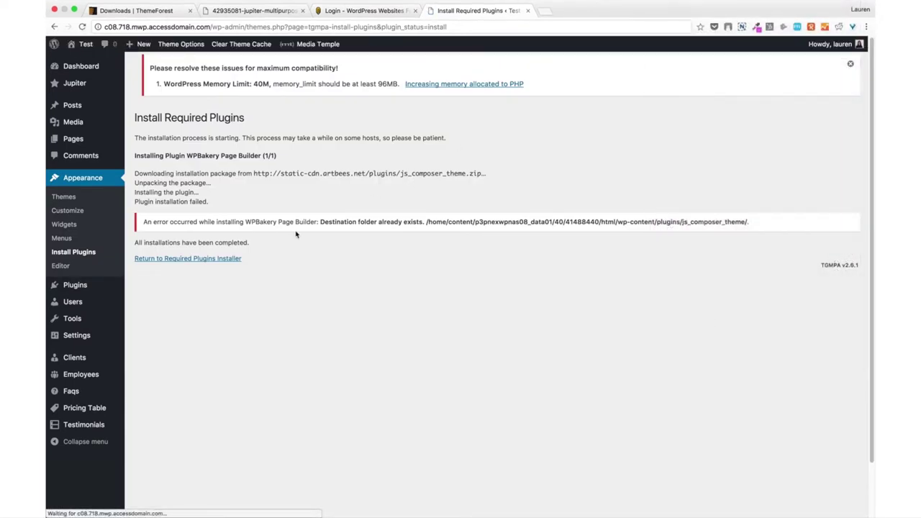
pyautogui.click(191, 261)
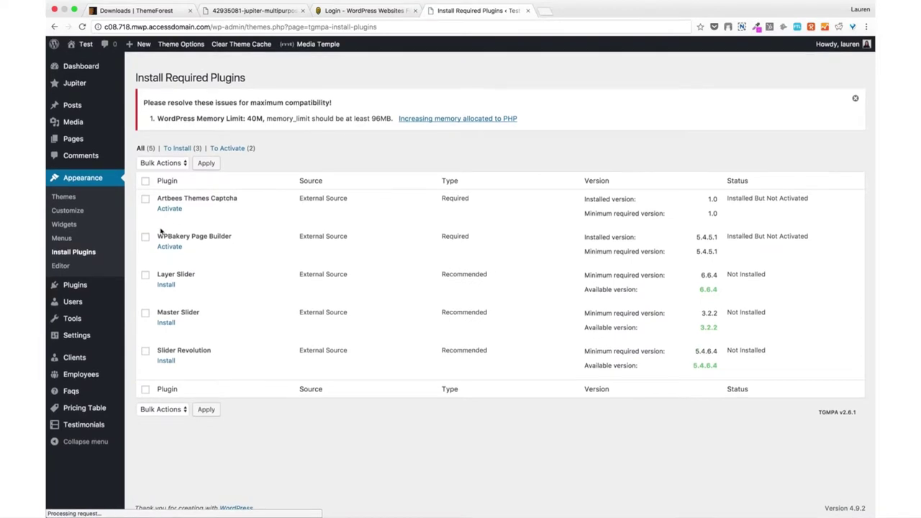
pyautogui.click(145, 237)
pyautogui.click(145, 201)
pyautogui.click(166, 164)
pyautogui.click(173, 189)
pyautogui.click(206, 163)
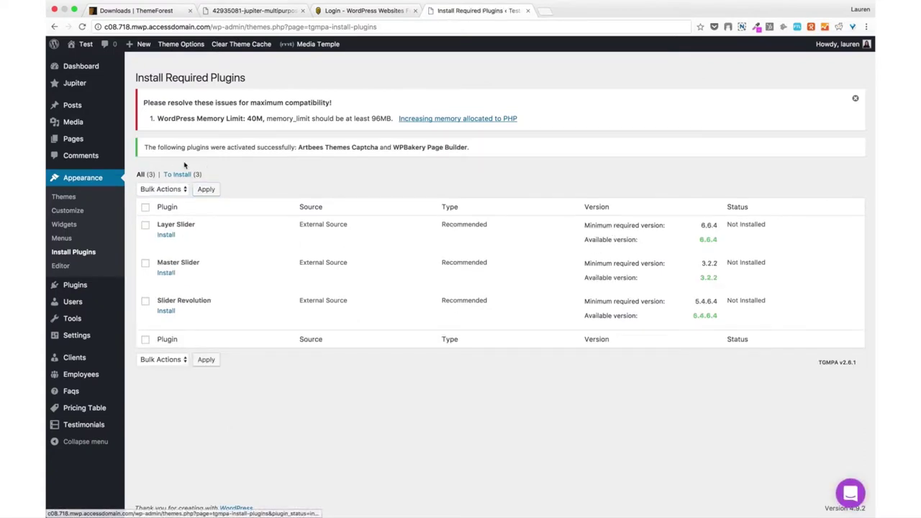
# Check the Installed Plugins list, then return to the Dashboard
pyautogui.moveTo(95, 291)
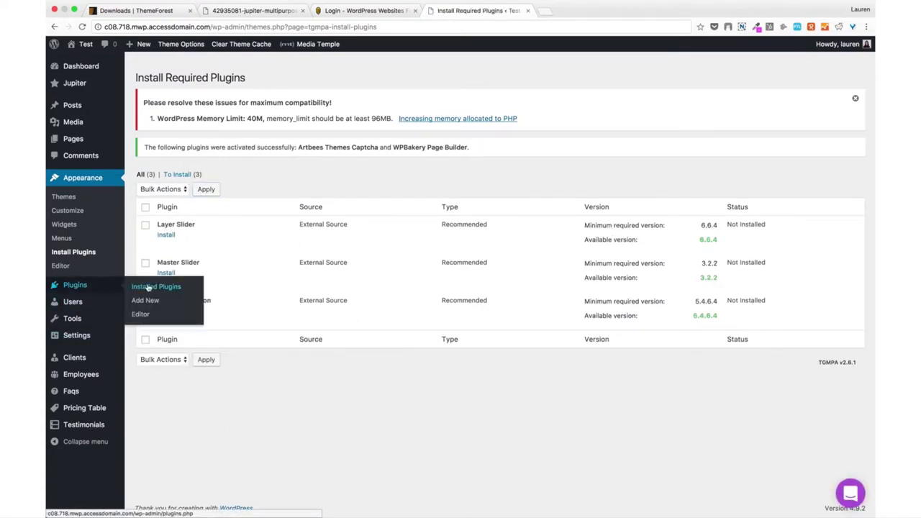
pyautogui.click(154, 287)
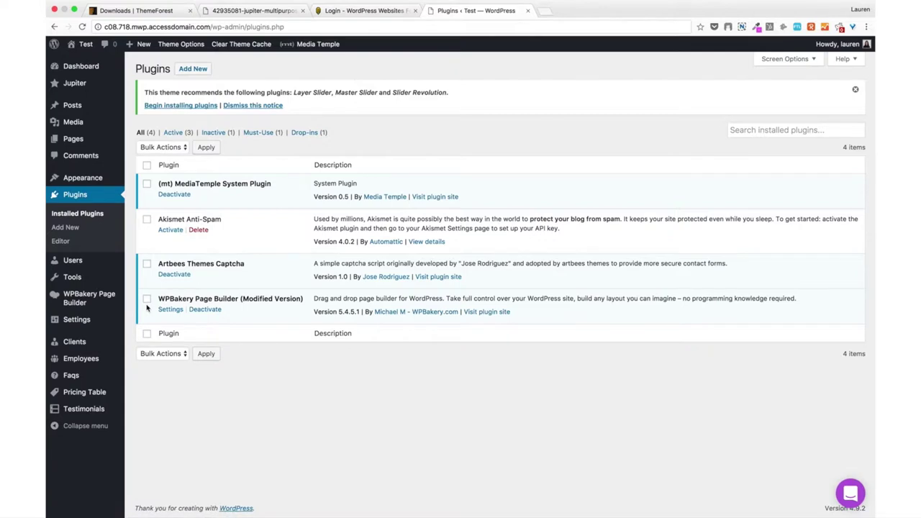
pyautogui.click(87, 72)
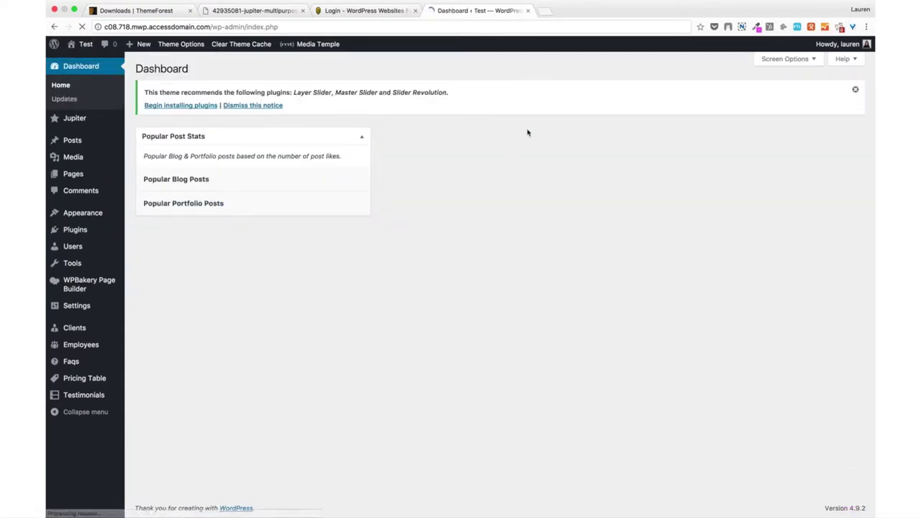
# Hide the Popular Post Stats box in Screen Options and dismiss the recommended-plugins notice
pyautogui.click(797, 61)
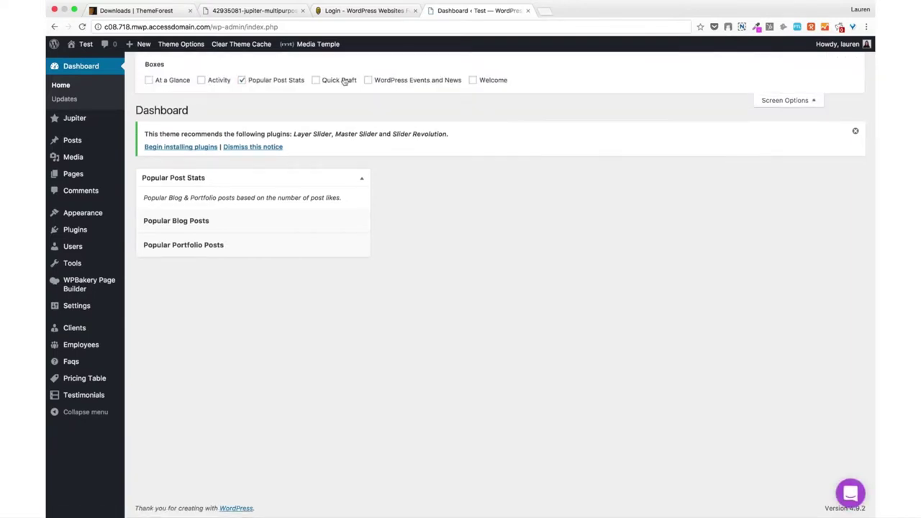
pyautogui.click(280, 80)
pyautogui.click(783, 100)
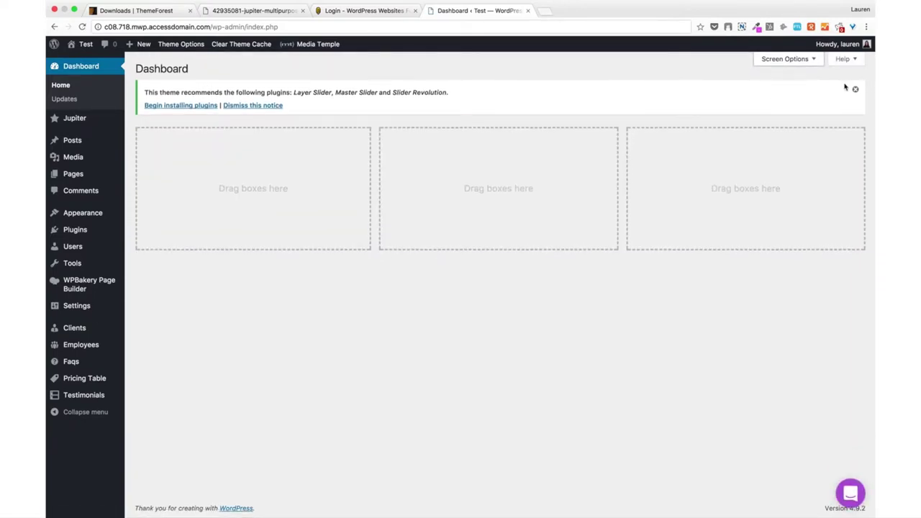
pyautogui.click(267, 107)
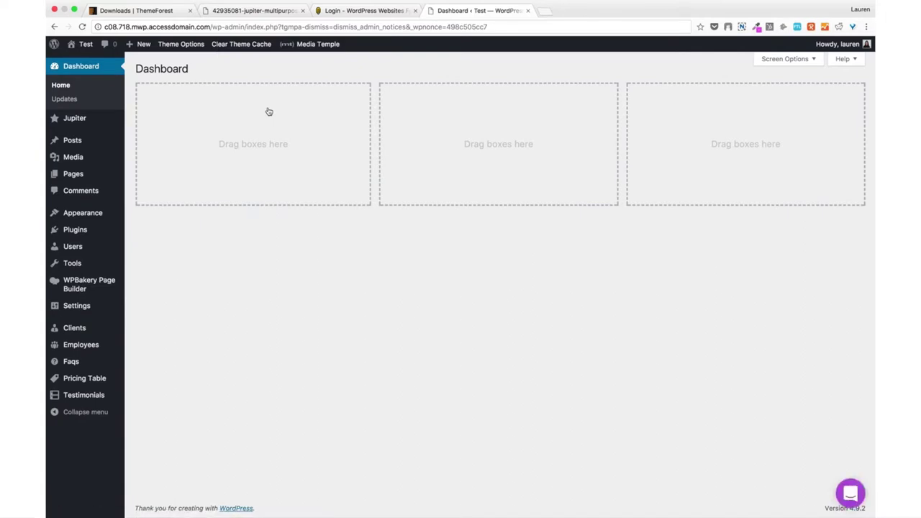
pyautogui.moveTo(105, 143)
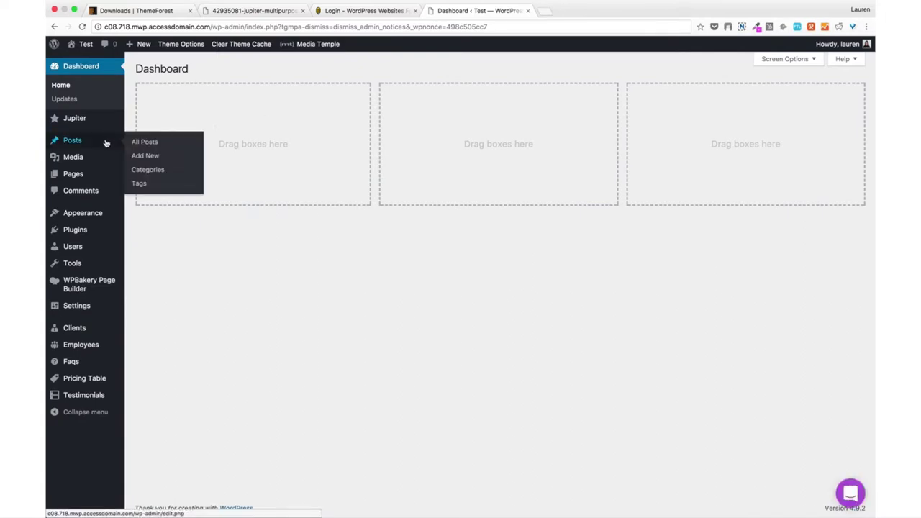
# Edit Hello world! and collapse its Jupiter Page, Posts, Widget and Styling Options boxes
pyautogui.click(144, 146)
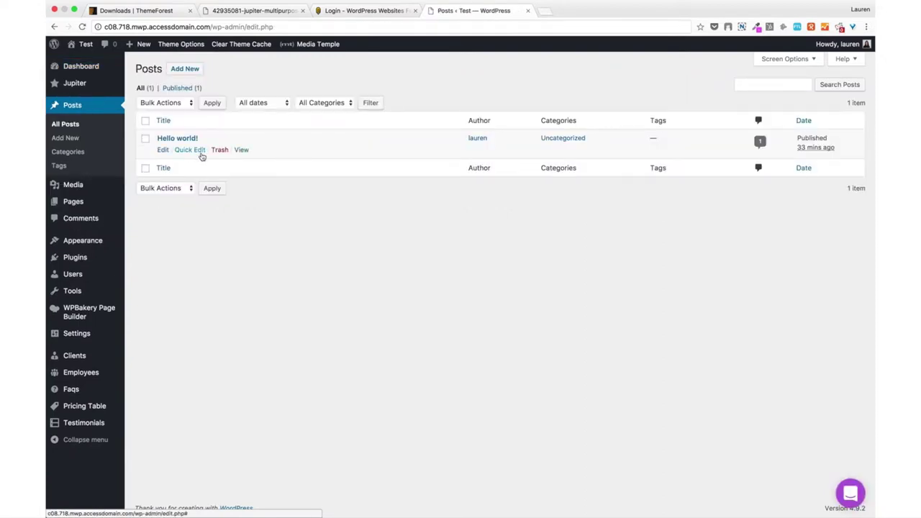
pyautogui.click(163, 151)
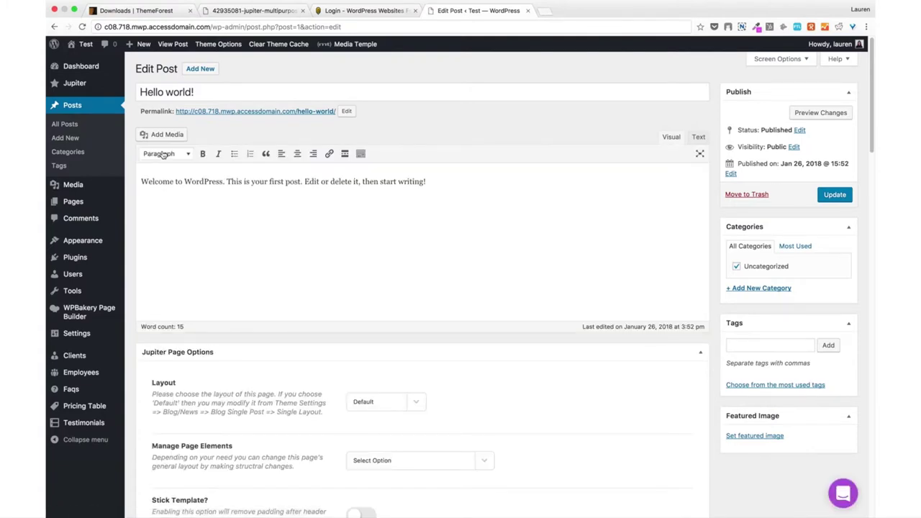
pyautogui.scroll(-5, 164, 155)
pyautogui.click(216, 190)
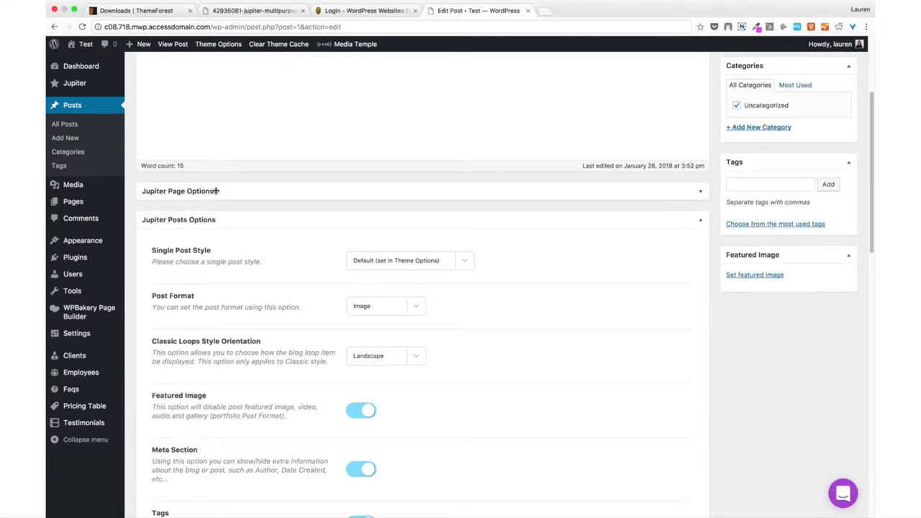
pyautogui.click(215, 220)
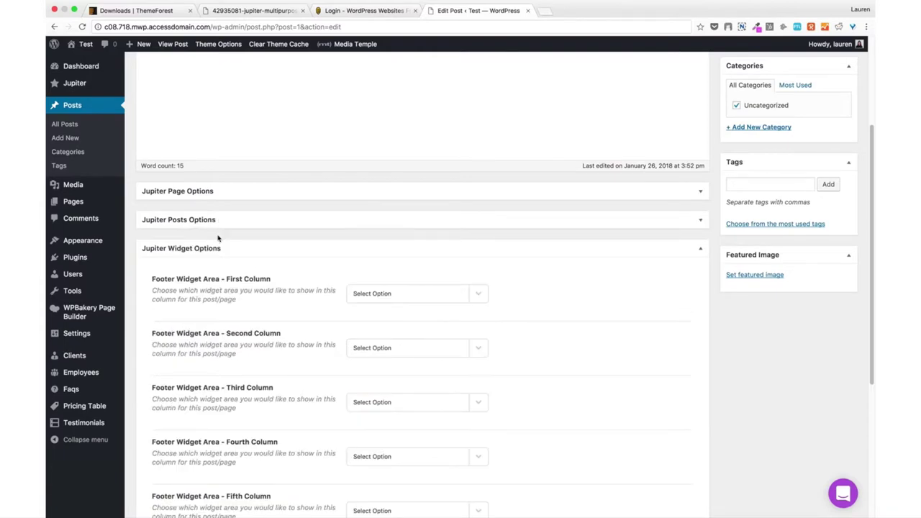
pyautogui.click(219, 246)
pyautogui.click(259, 384)
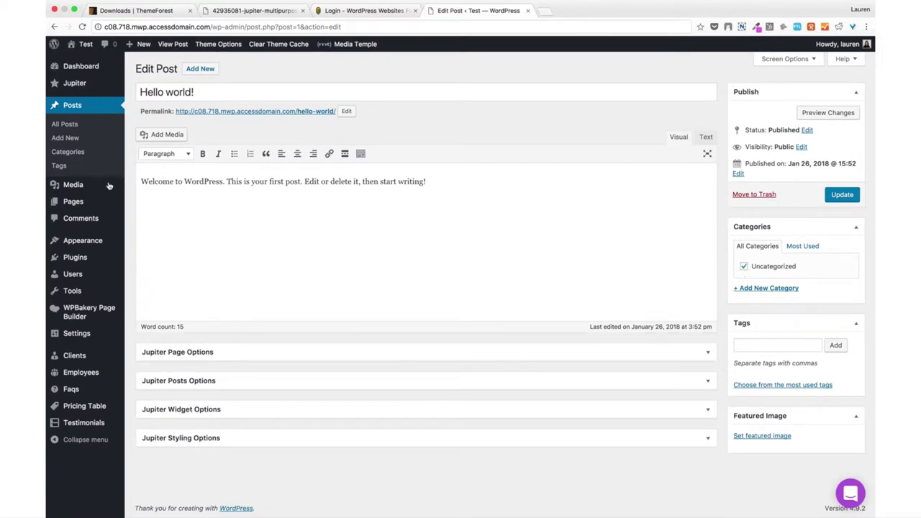
# Review Posts > Categories, then open All Pages showing the single Sample Page
pyautogui.click(82, 157)
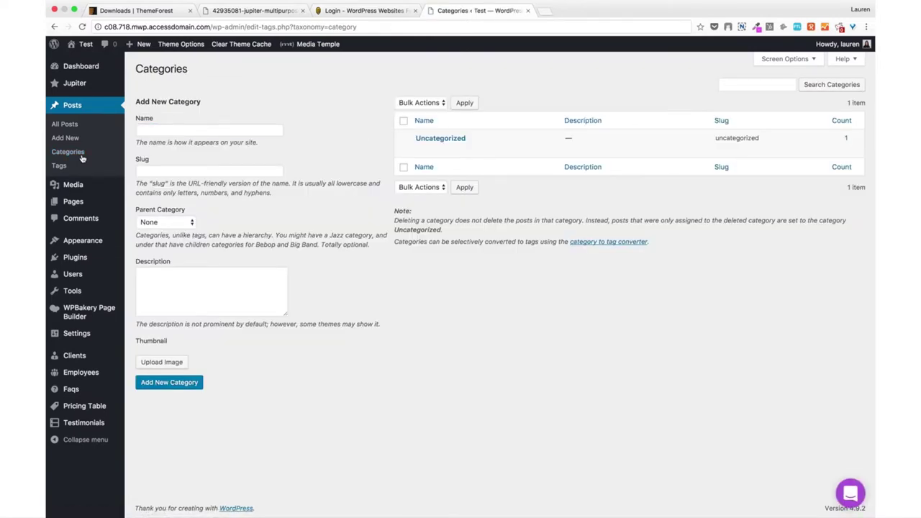
pyautogui.moveTo(76, 202)
pyautogui.click(137, 207)
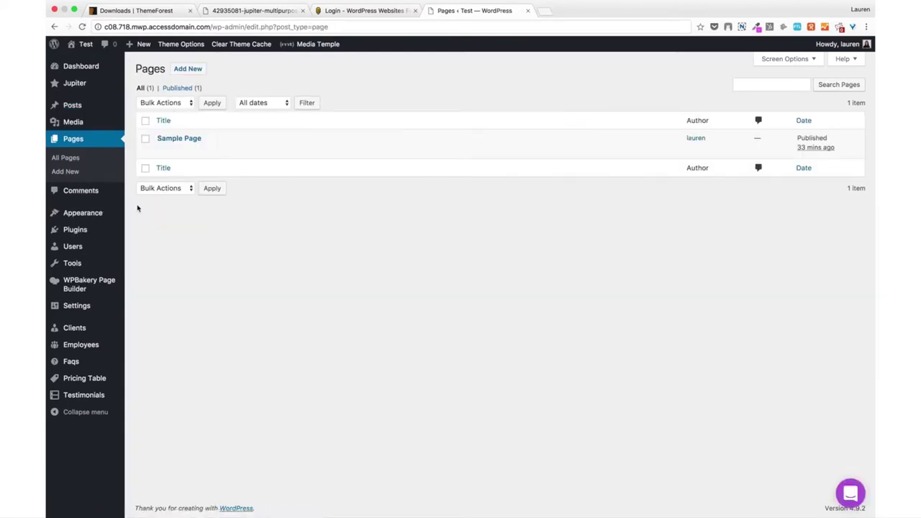